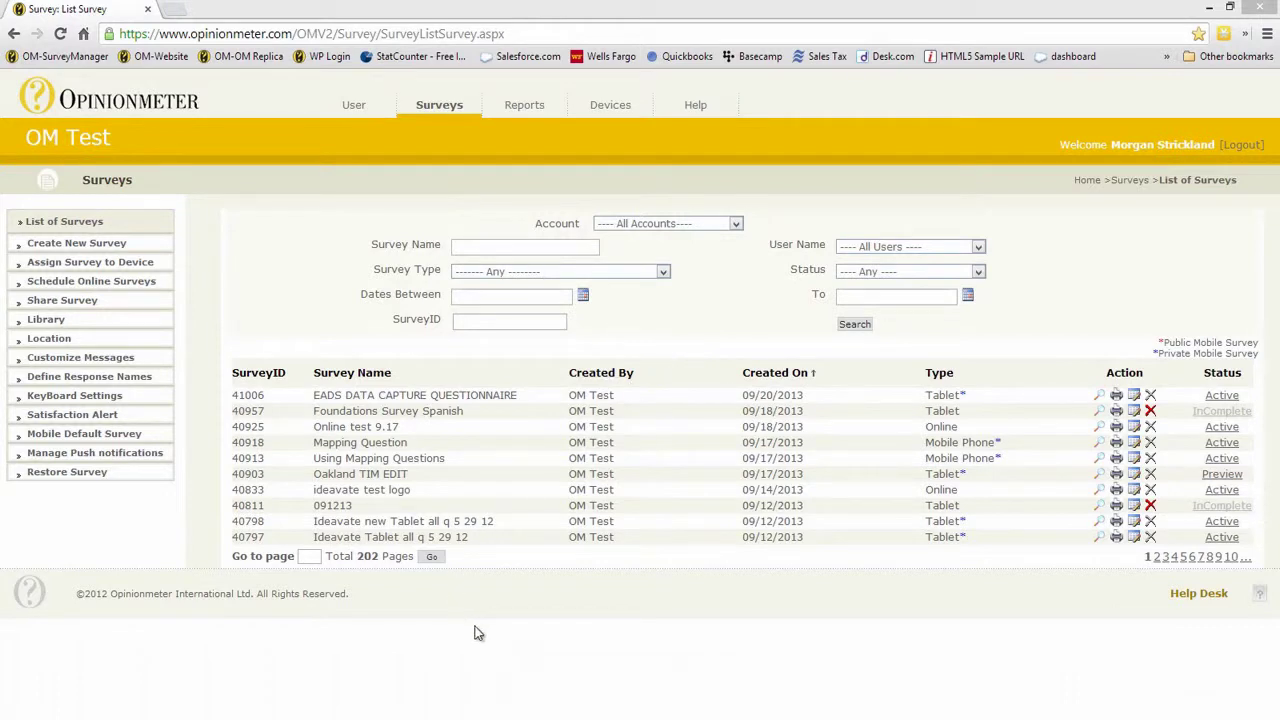
Step: View the mirrored phone survey app in AirServer and minimize its window
left_click(490, 718)
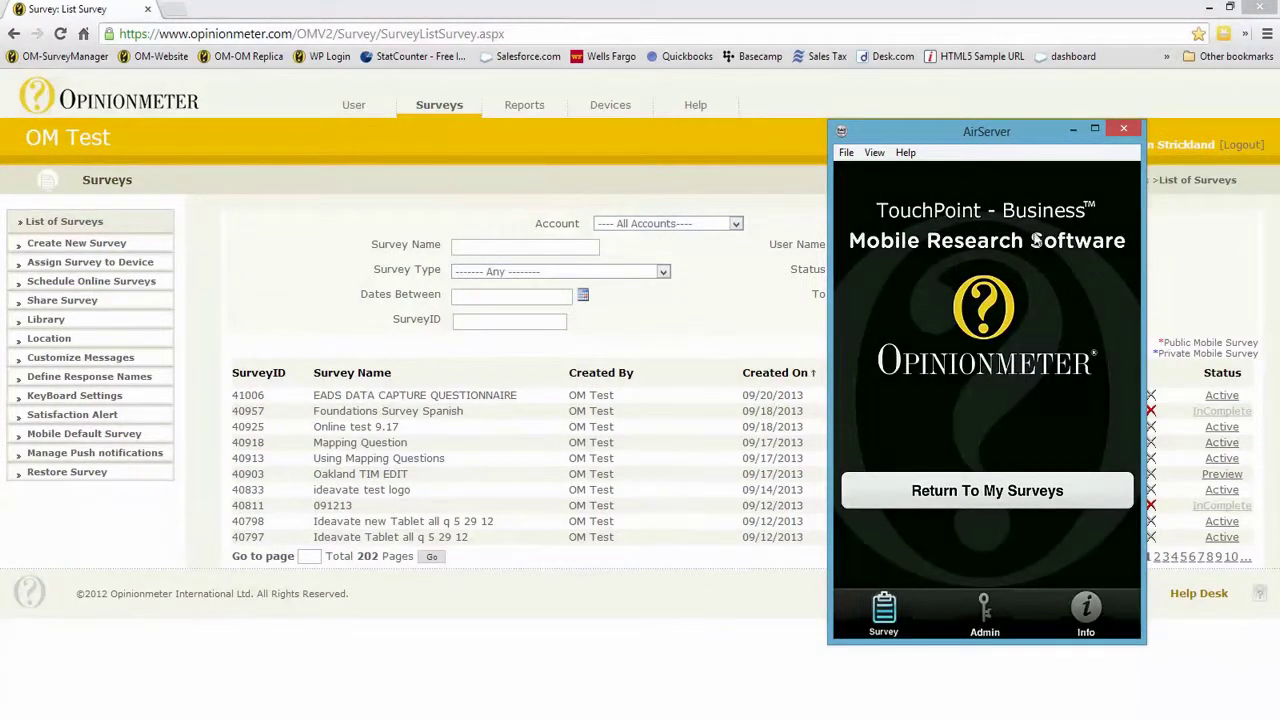
left_click(1073, 131)
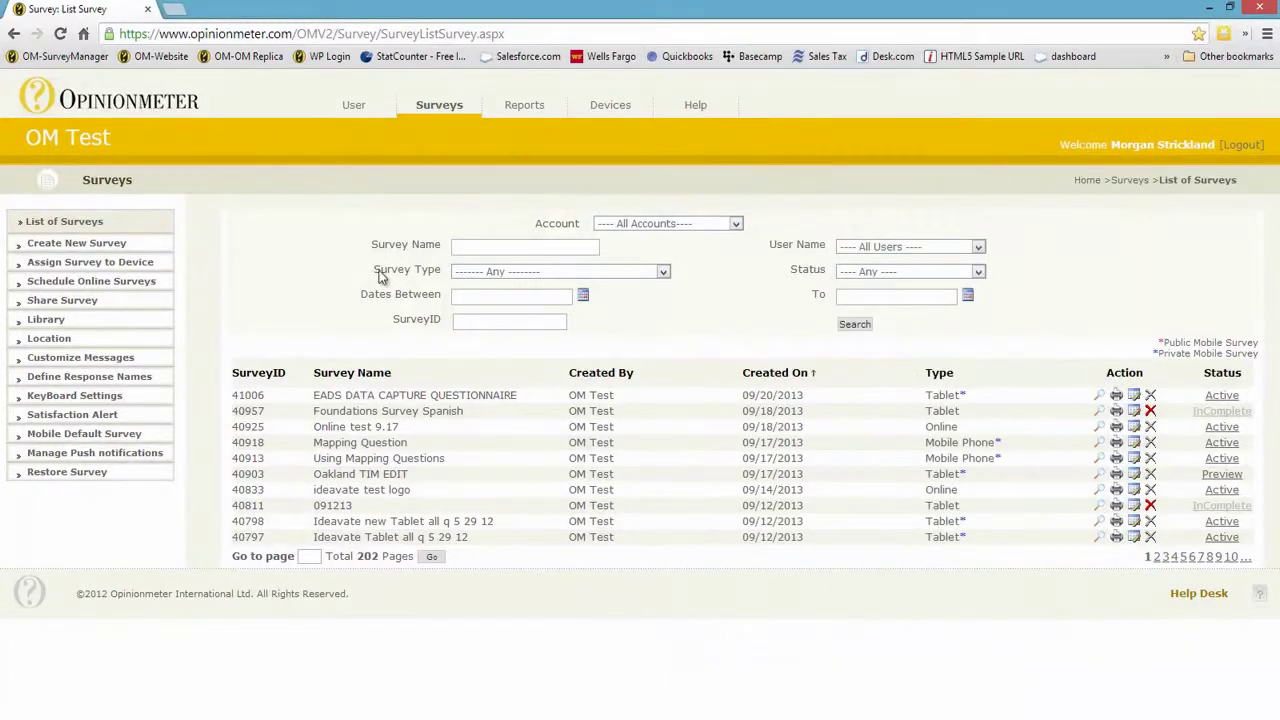
Step: Search the survey list for surveys named "sample iphone"
left_click(534, 245)
type("sampl")
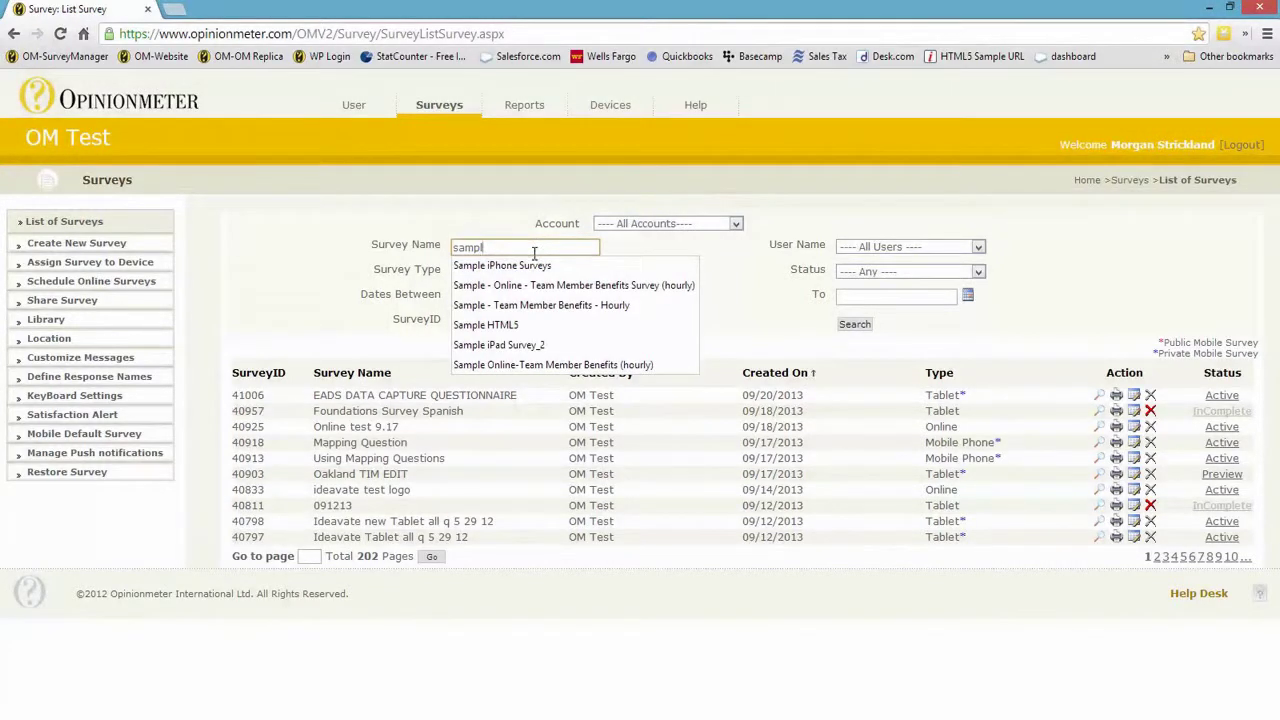
type("e iph")
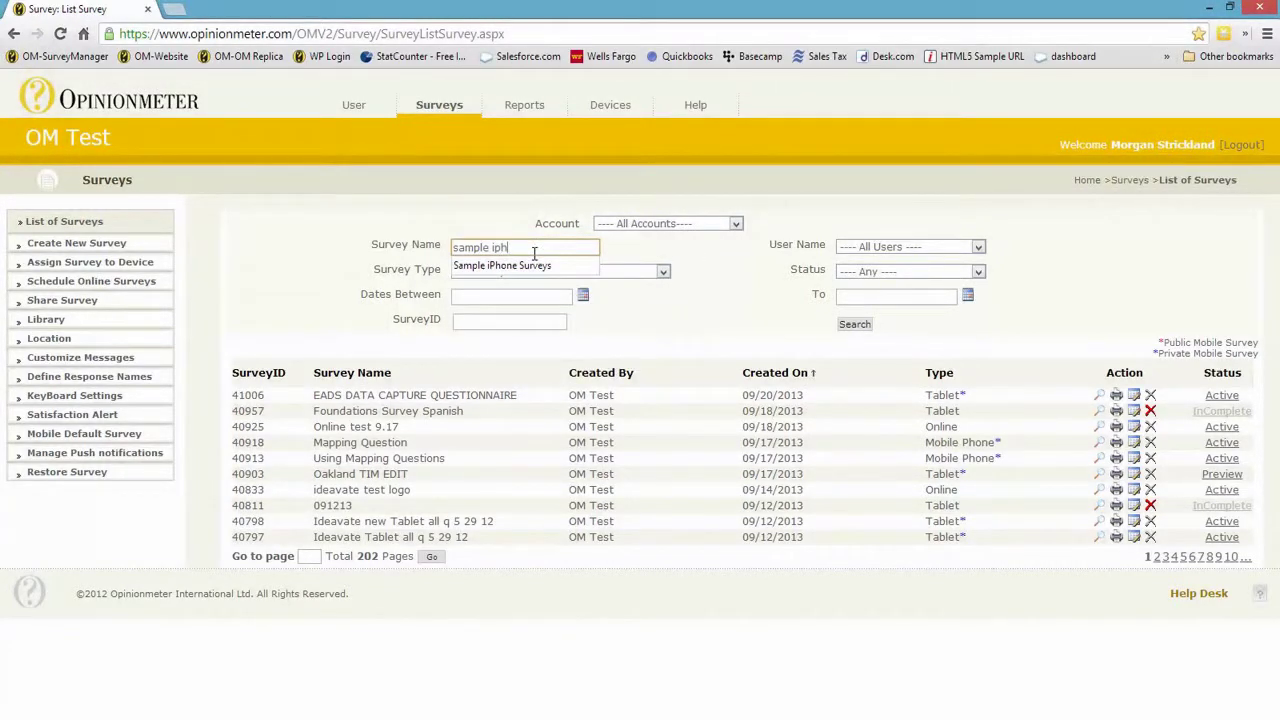
type("one")
left_click(852, 325)
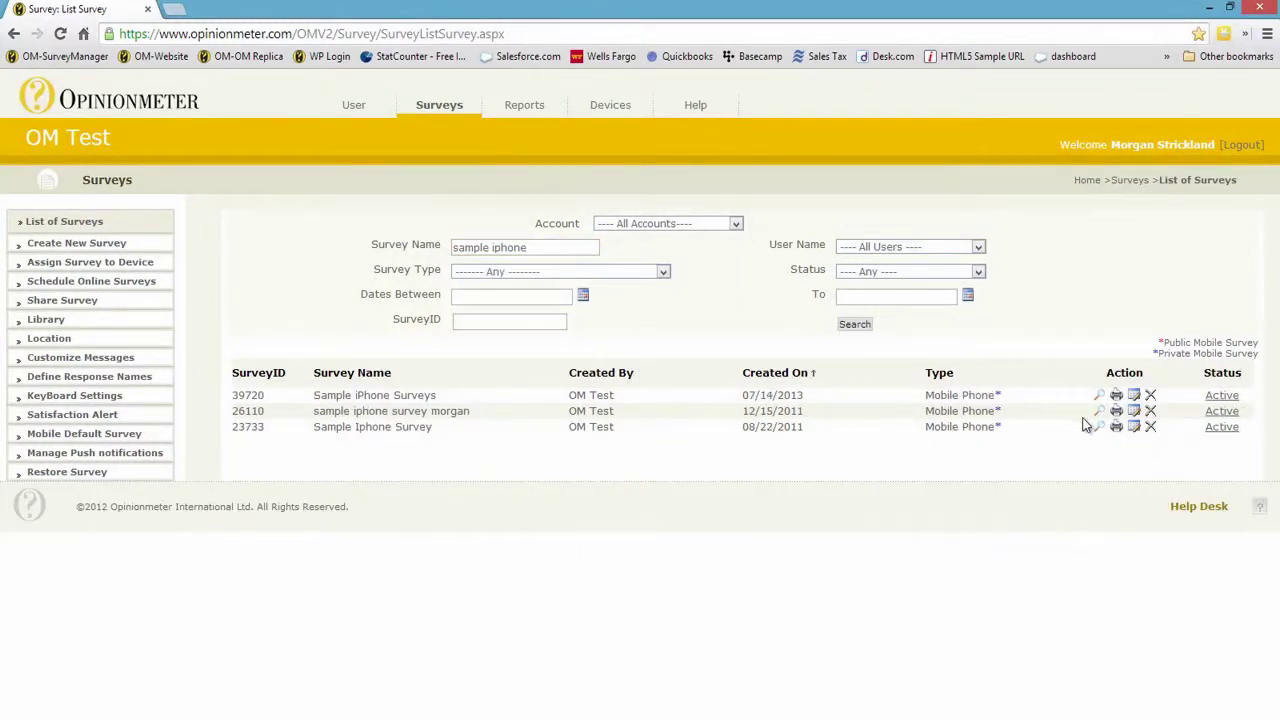
Step: Open the Sample Iphone Survey created on 08/22/2011 for editing at its Assign Device stage
left_click(1134, 427)
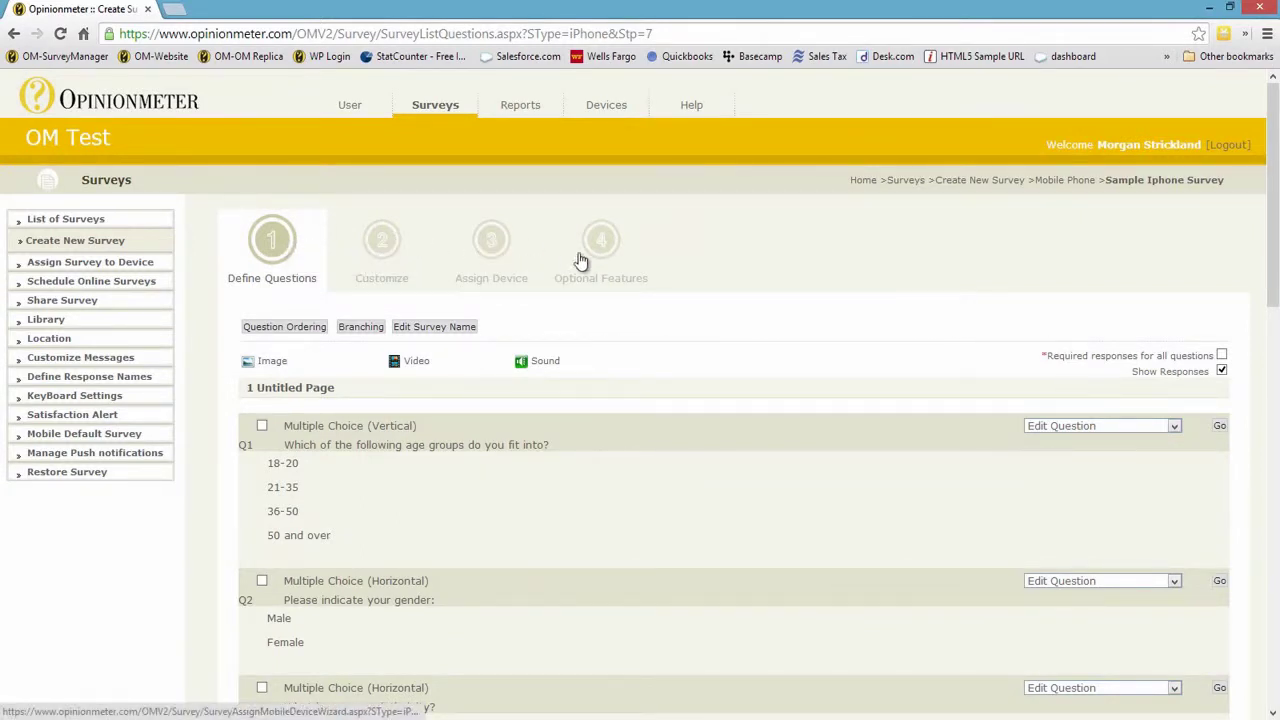
left_click(506, 279)
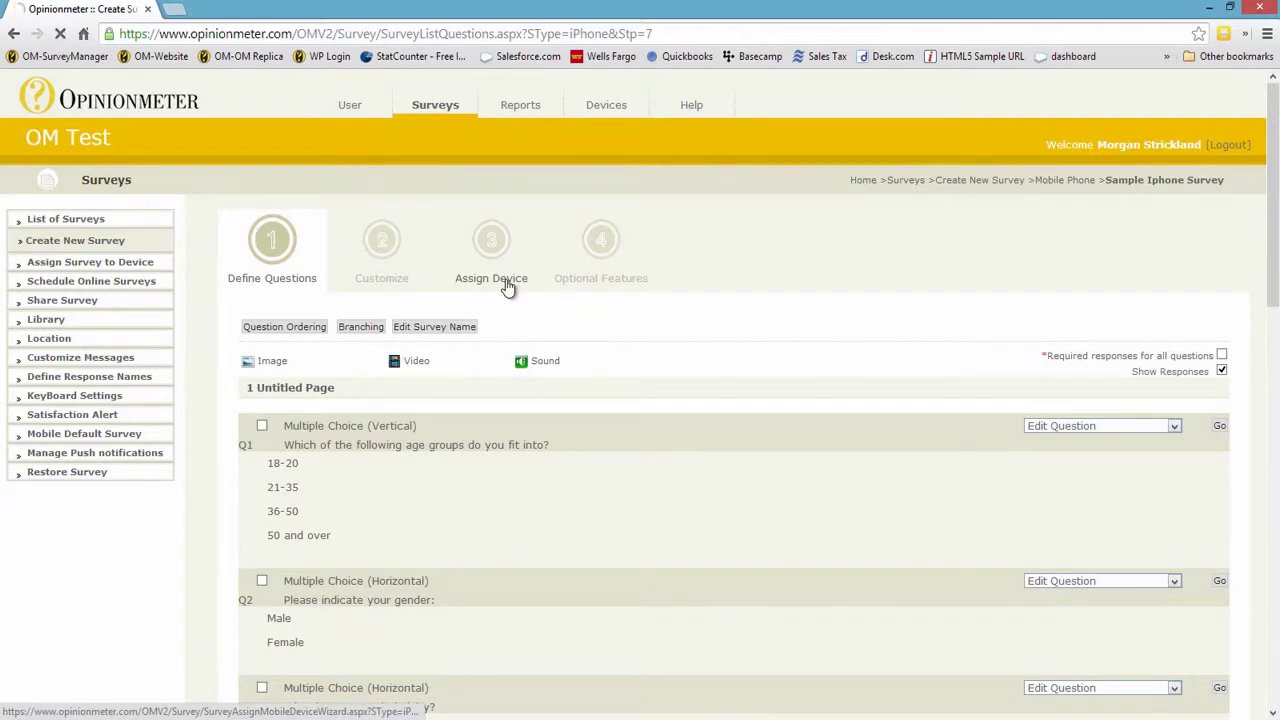
scroll(1046, 412, "down", 3)
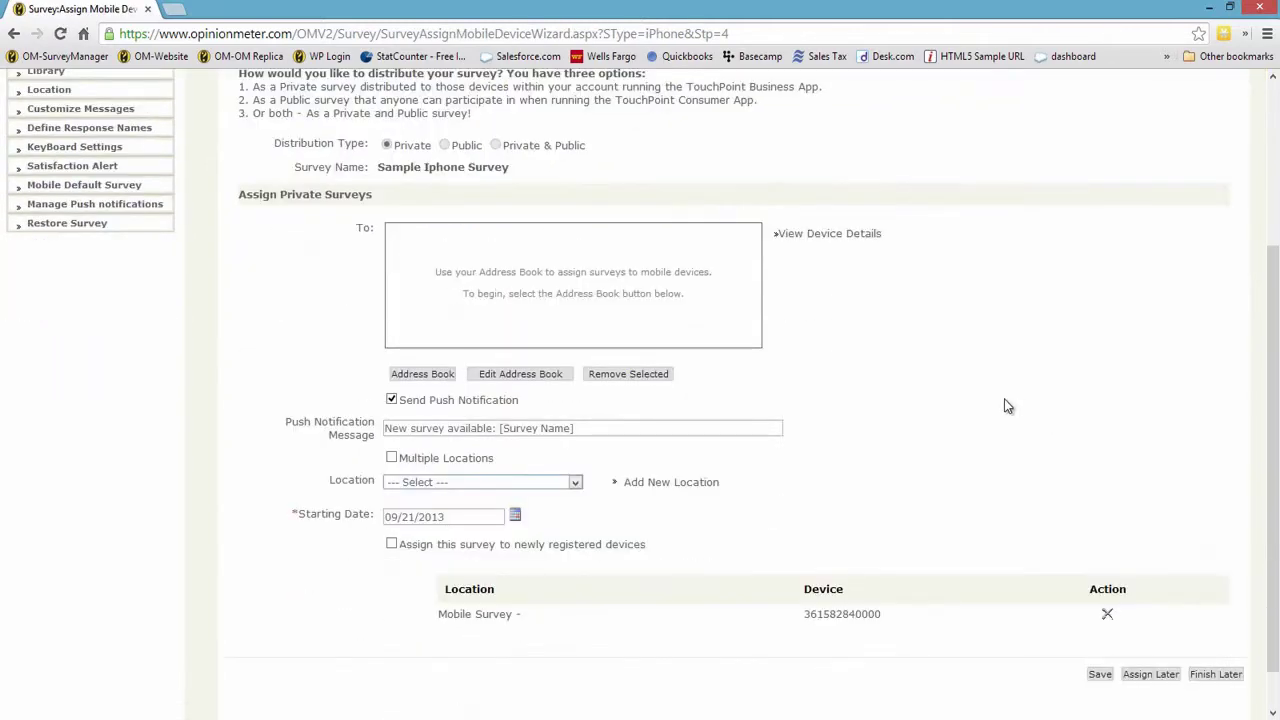
scroll(947, 412, "up", 1)
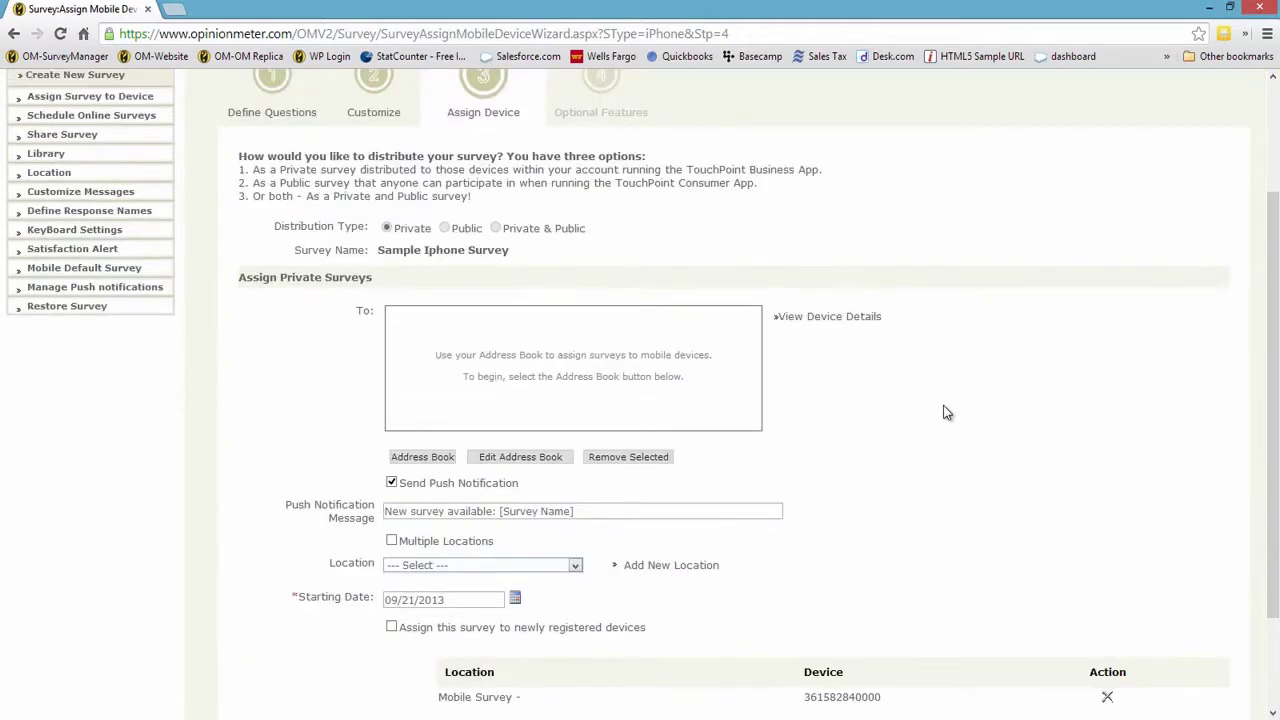
Step: Search the survey's address book for the mobile device with serial number 36158
left_click(424, 460)
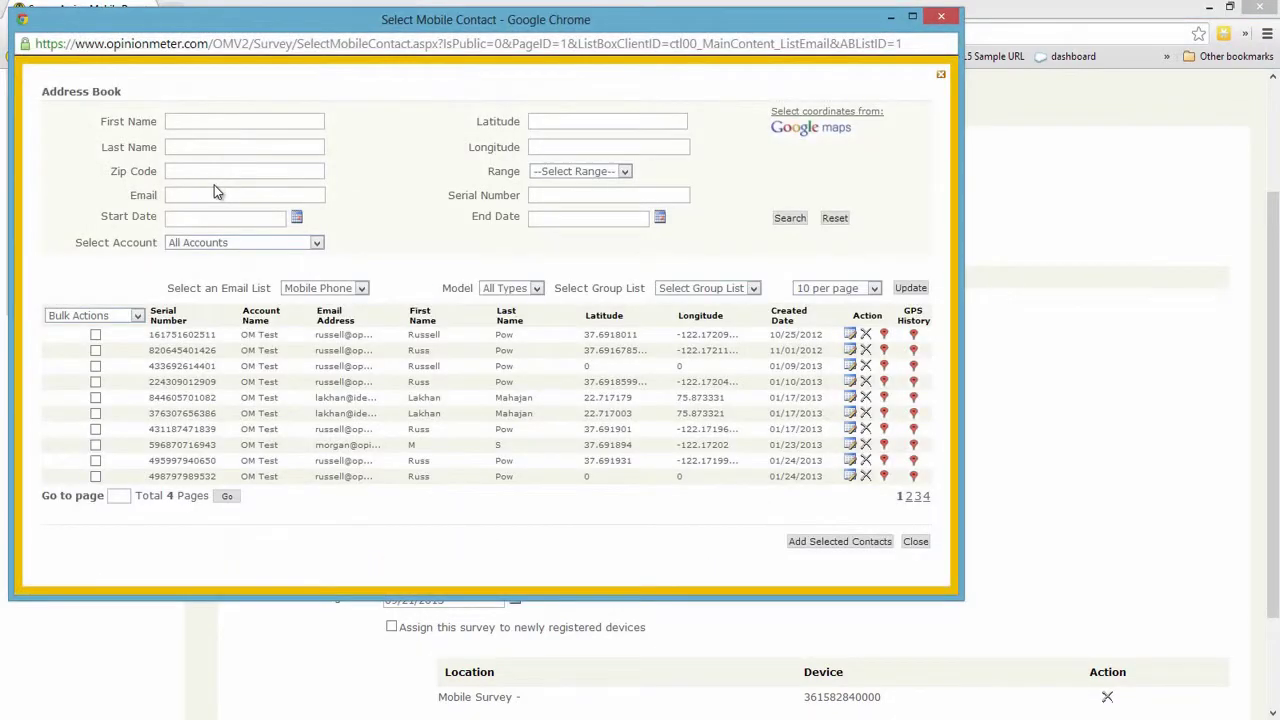
left_click(603, 197)
type("36158")
left_click(789, 217)
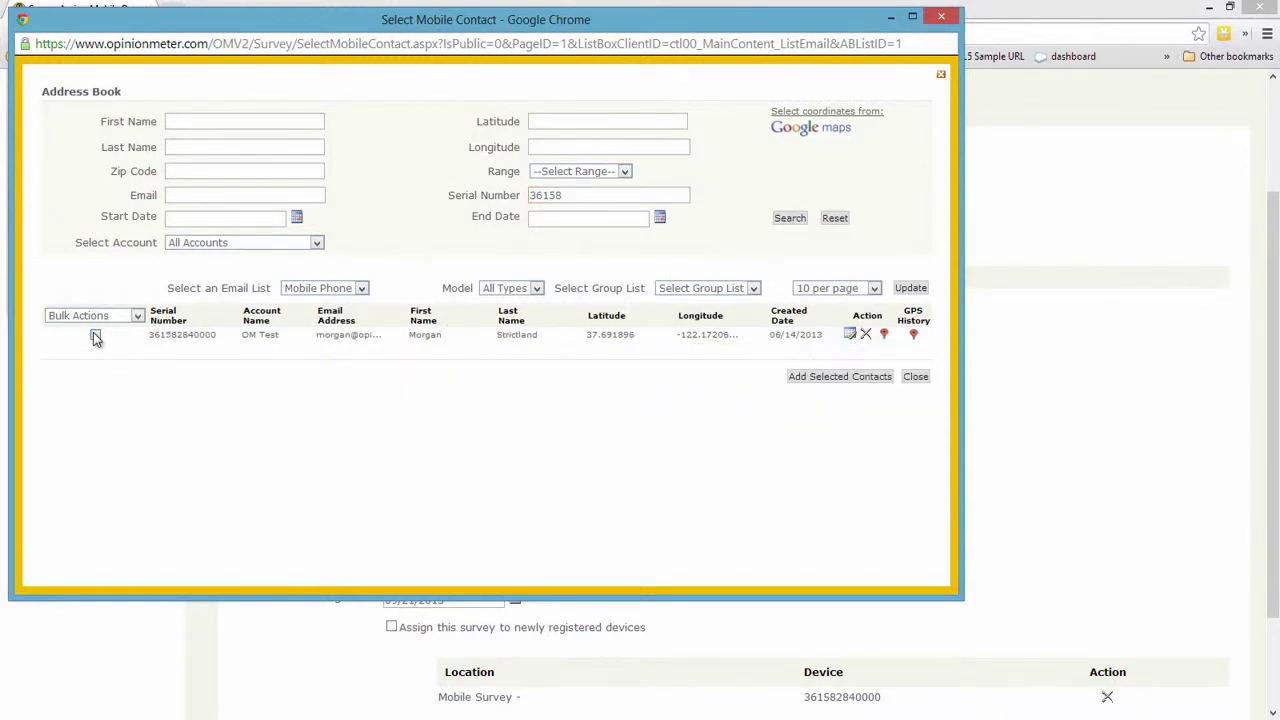
Step: Add the found device contact to the private survey's recipients and close the address book
left_click(95, 336)
left_click(862, 380)
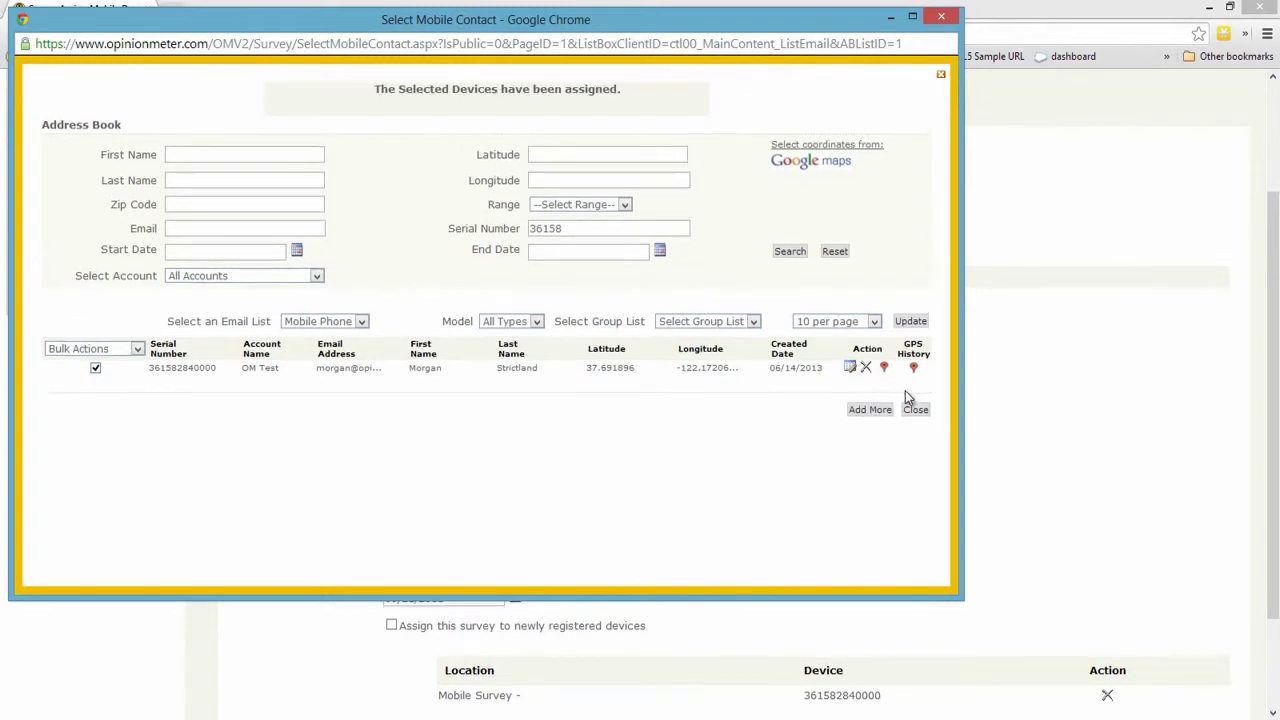
left_click(920, 409)
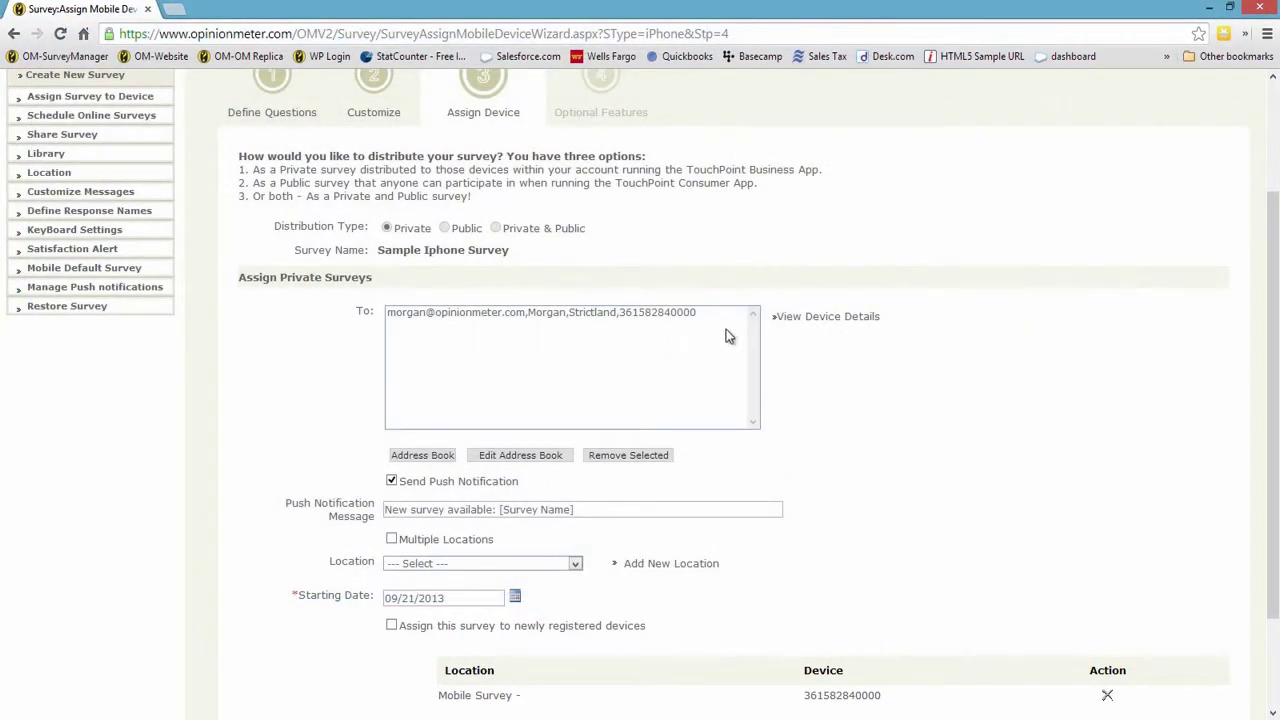
left_click(728, 336)
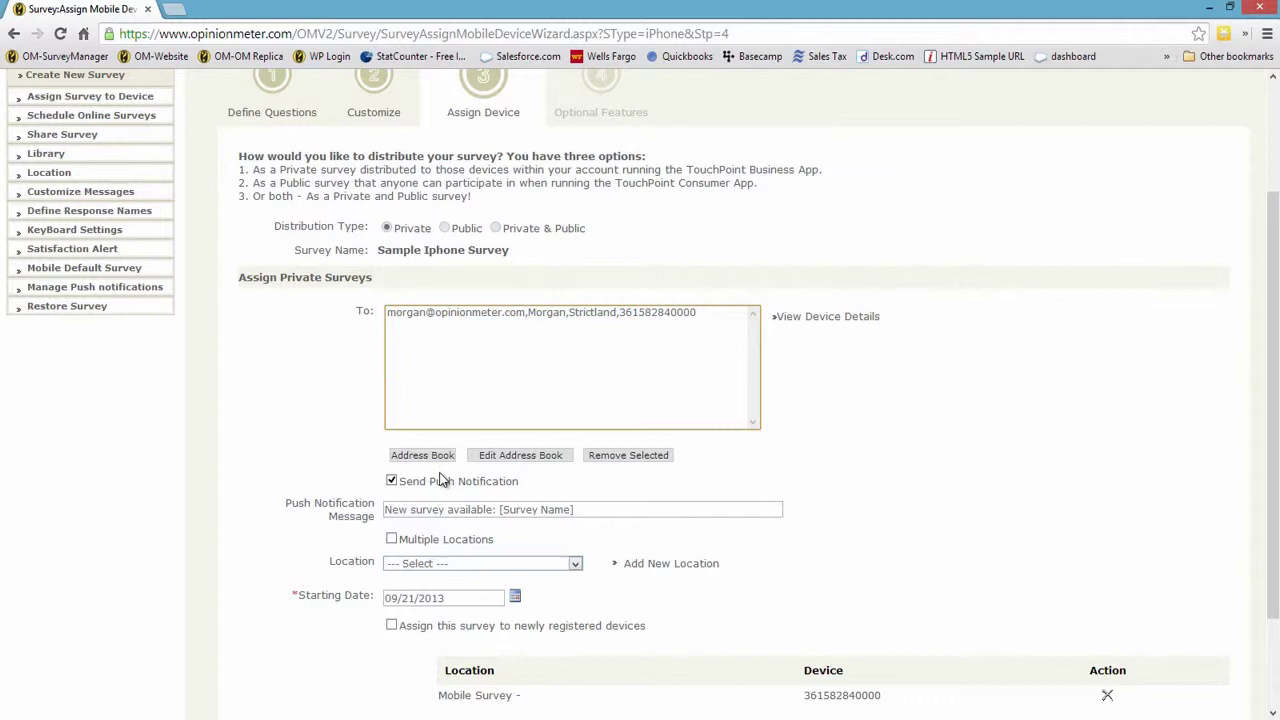
left_click(1006, 520)
Step: Save the device assignment with the default location, and save the general settings to finish the survey setup
scroll(1033, 550, "down", 2)
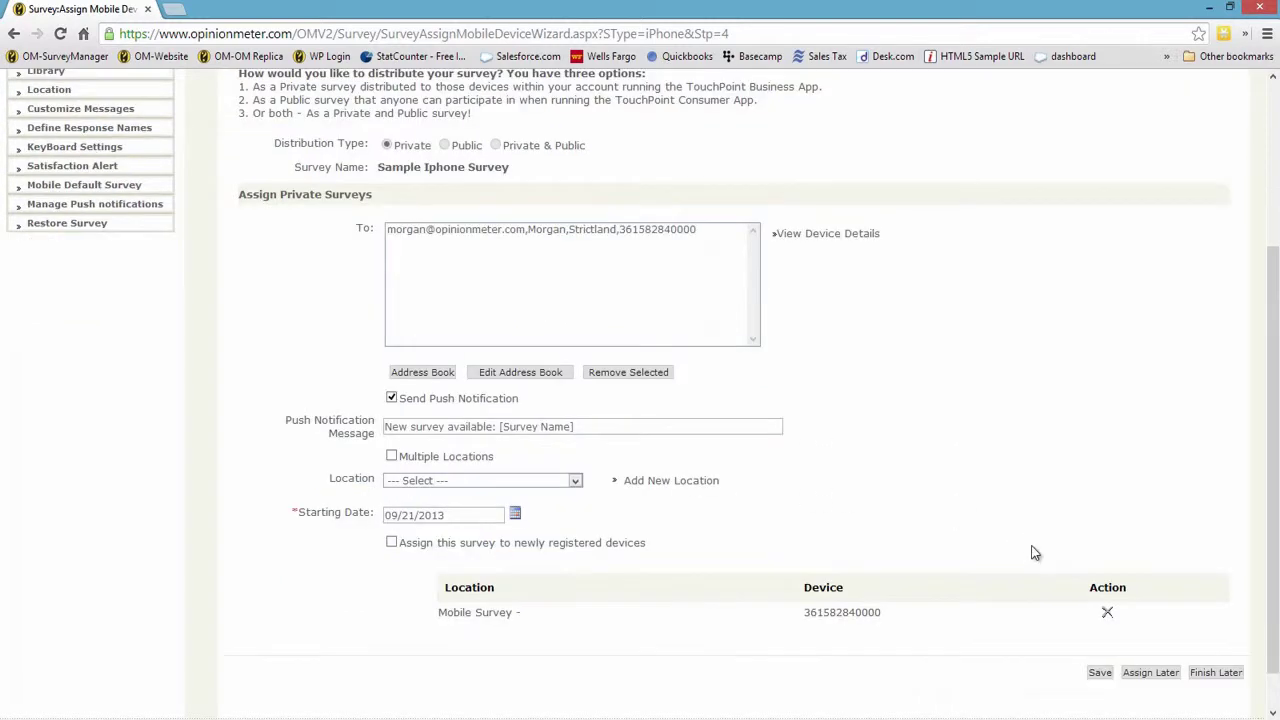
left_click(1100, 676)
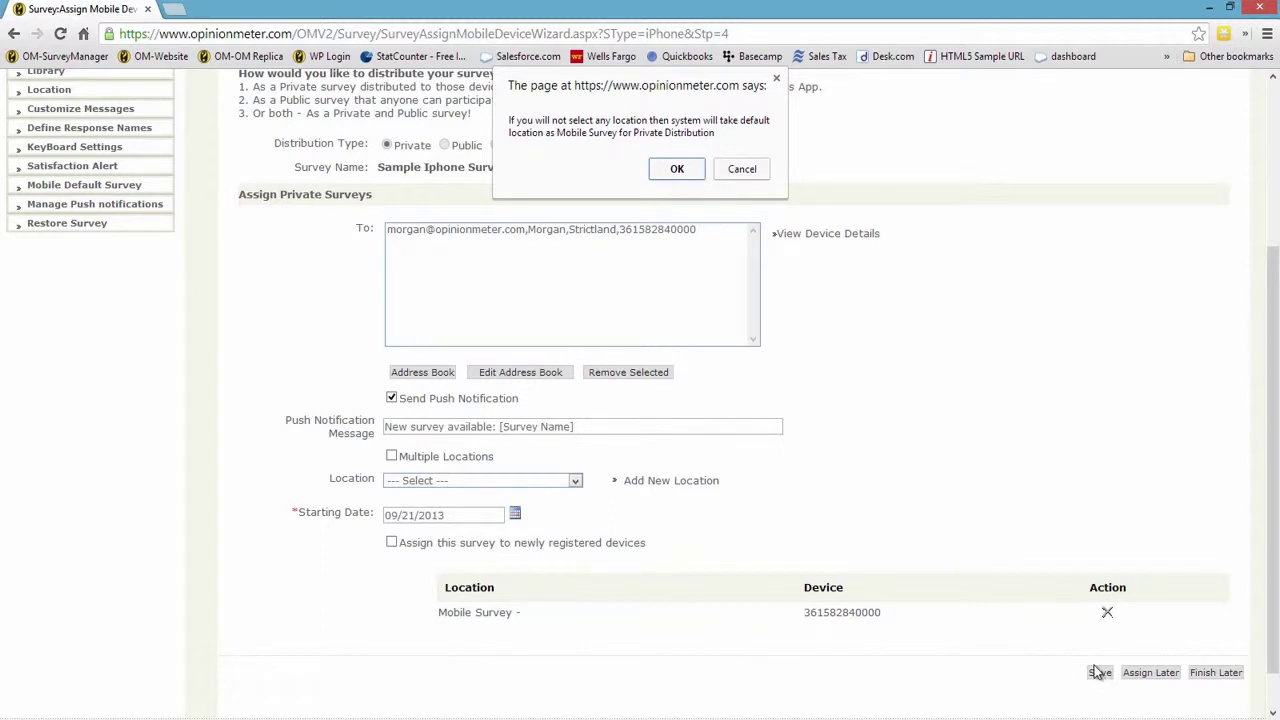
left_click(677, 170)
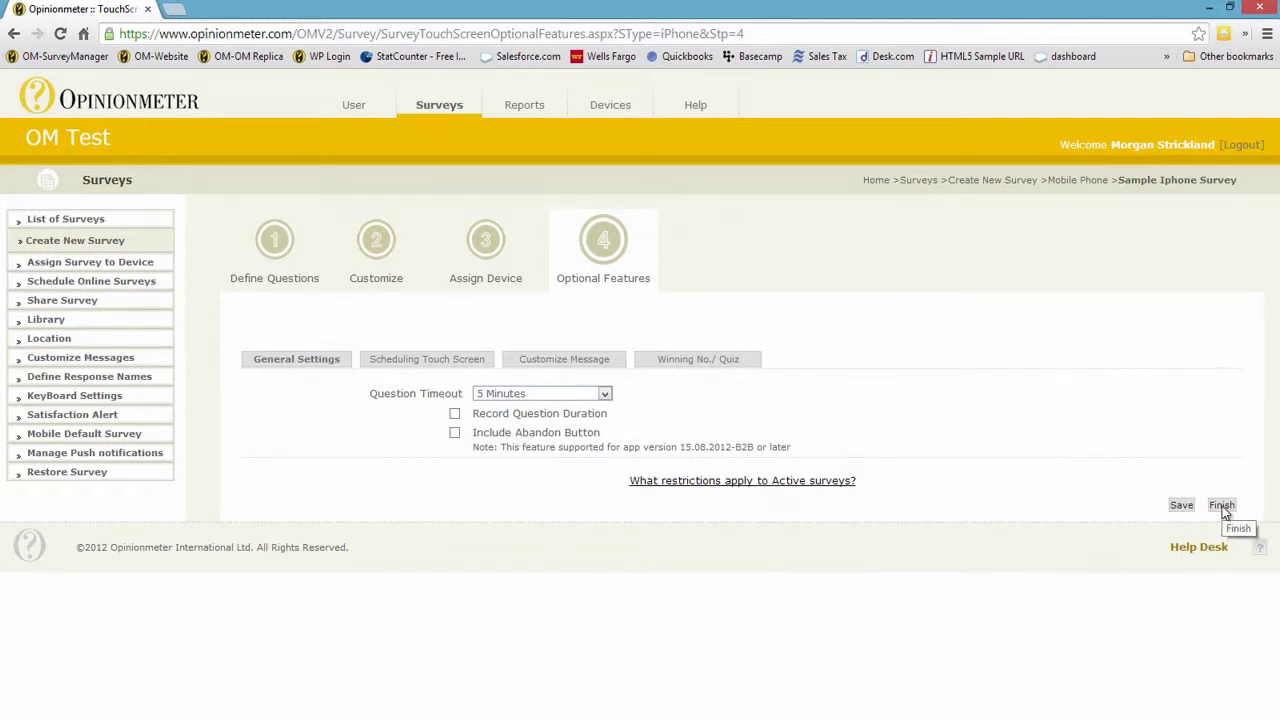
left_click(1181, 507)
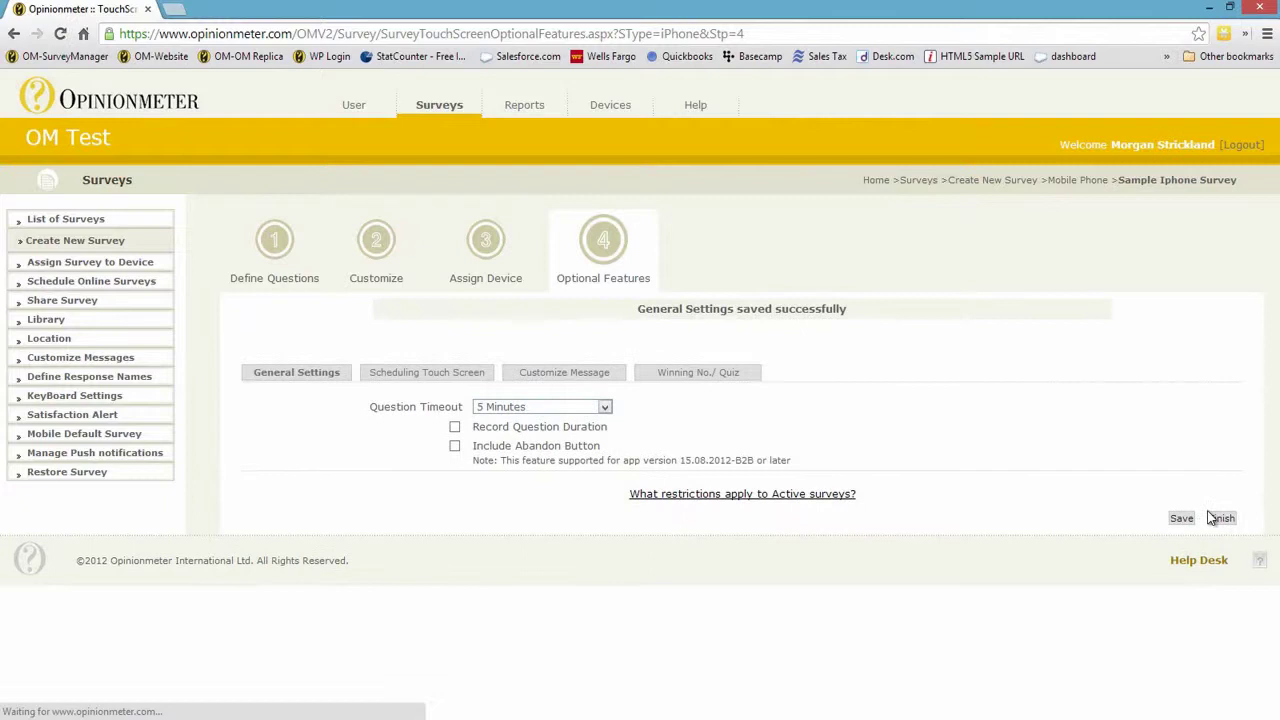
left_click(1218, 518)
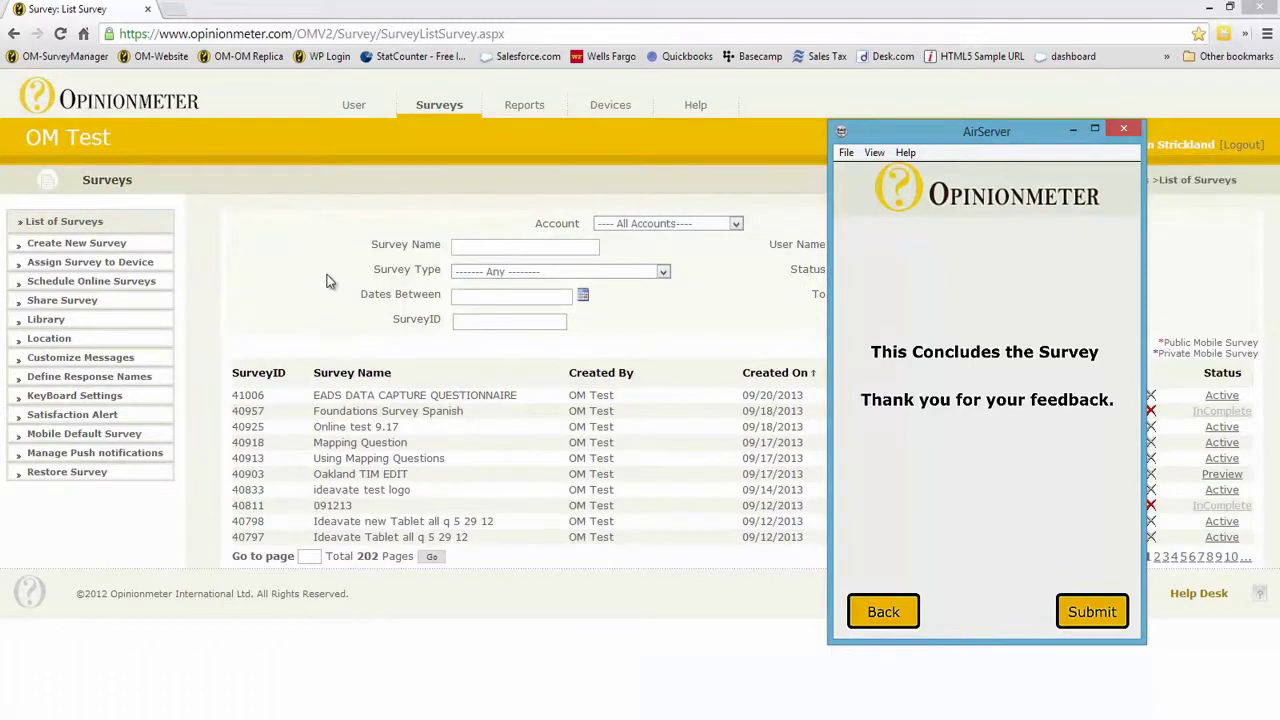
Step: Minimize the AirServer window and open the form for creating an analysis report
left_click(484, 188)
left_click(535, 116)
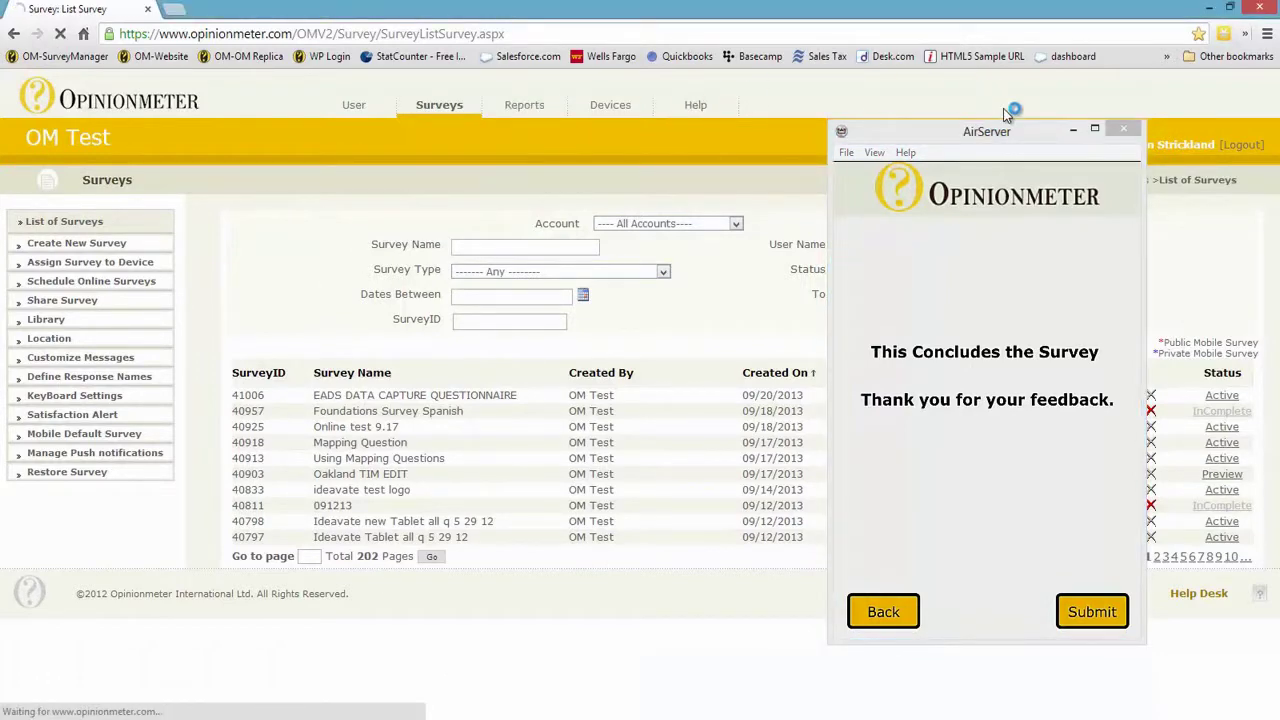
left_click(1073, 131)
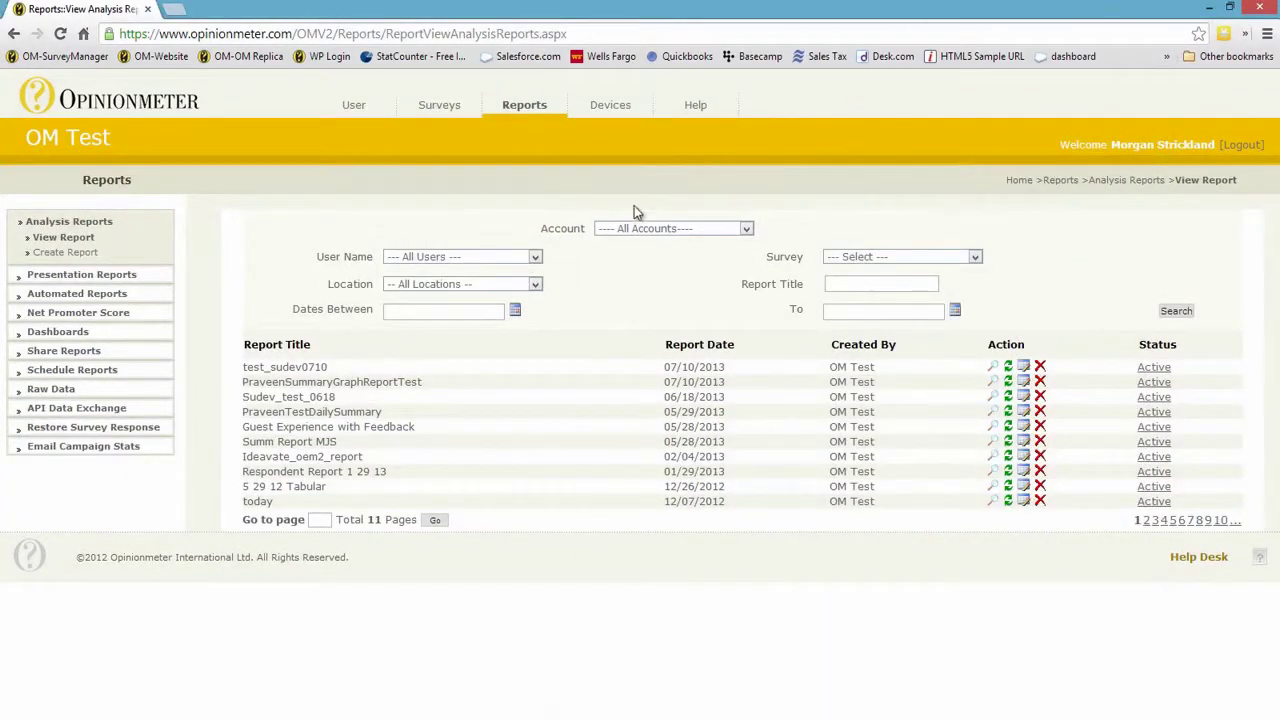
left_click(70, 252)
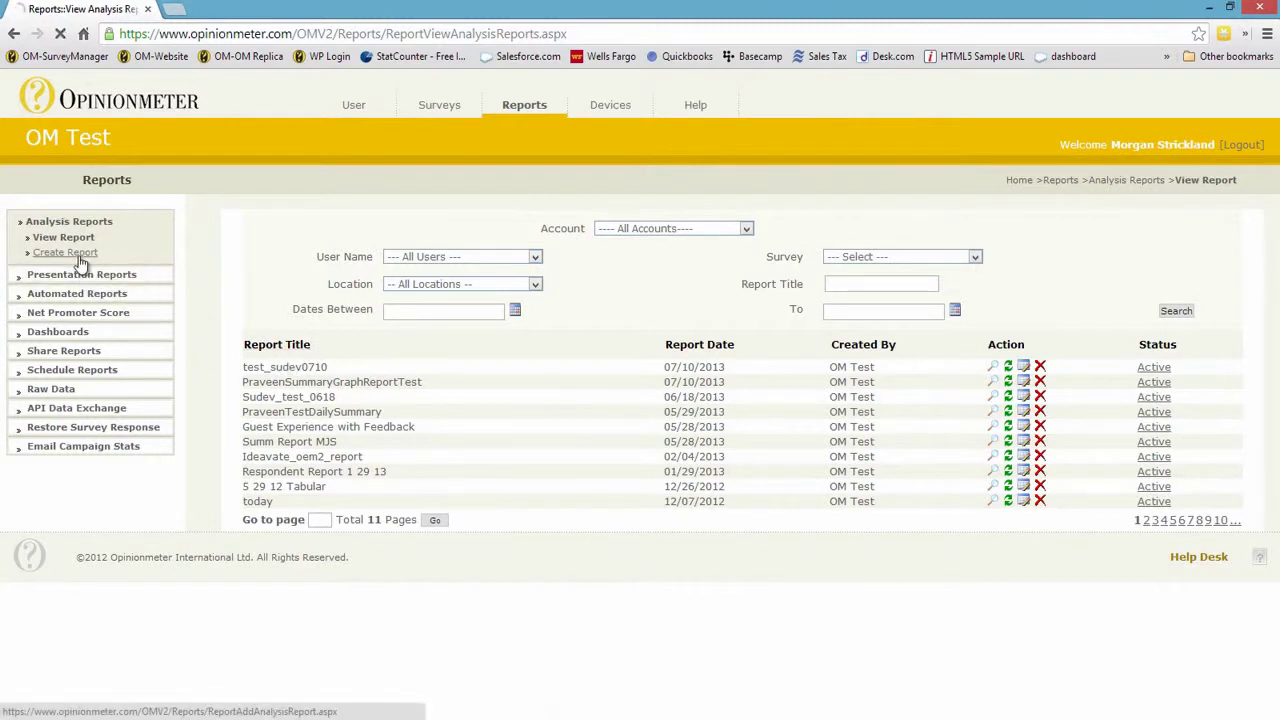
Step: Choose Sample Iphone Survey as the survey for the new analysis report
left_click(380, 316)
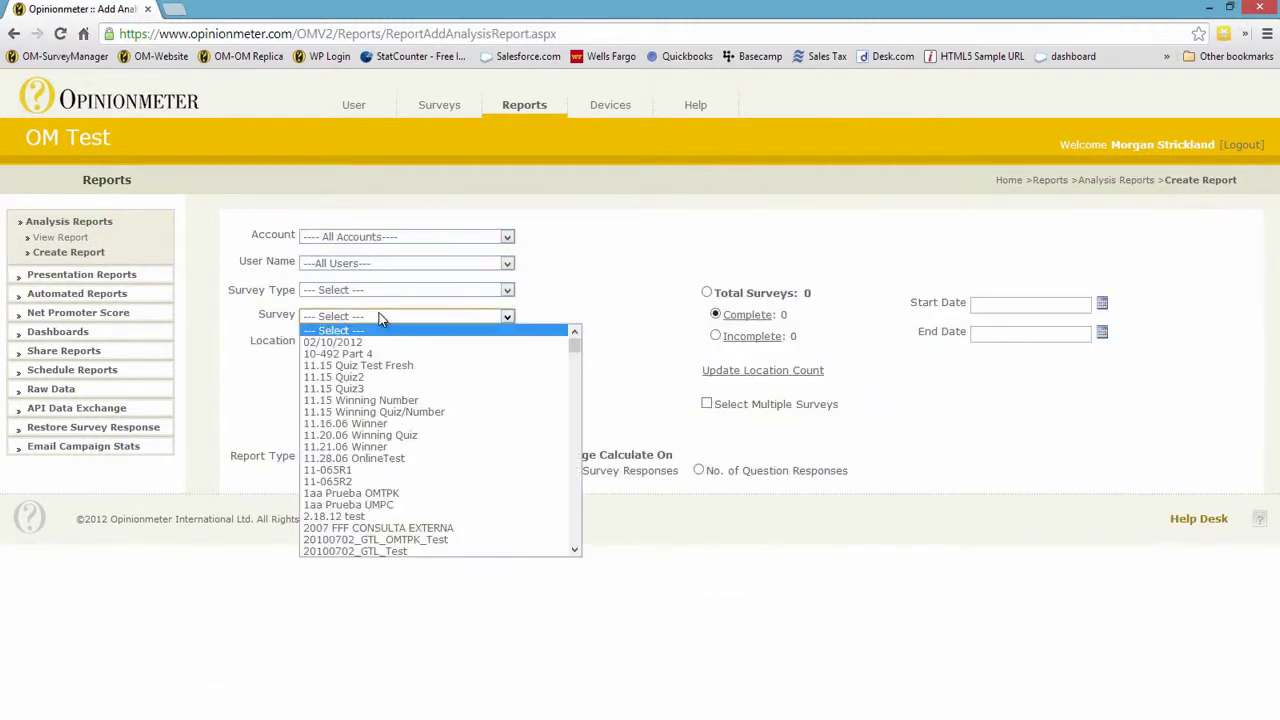
type("sm")
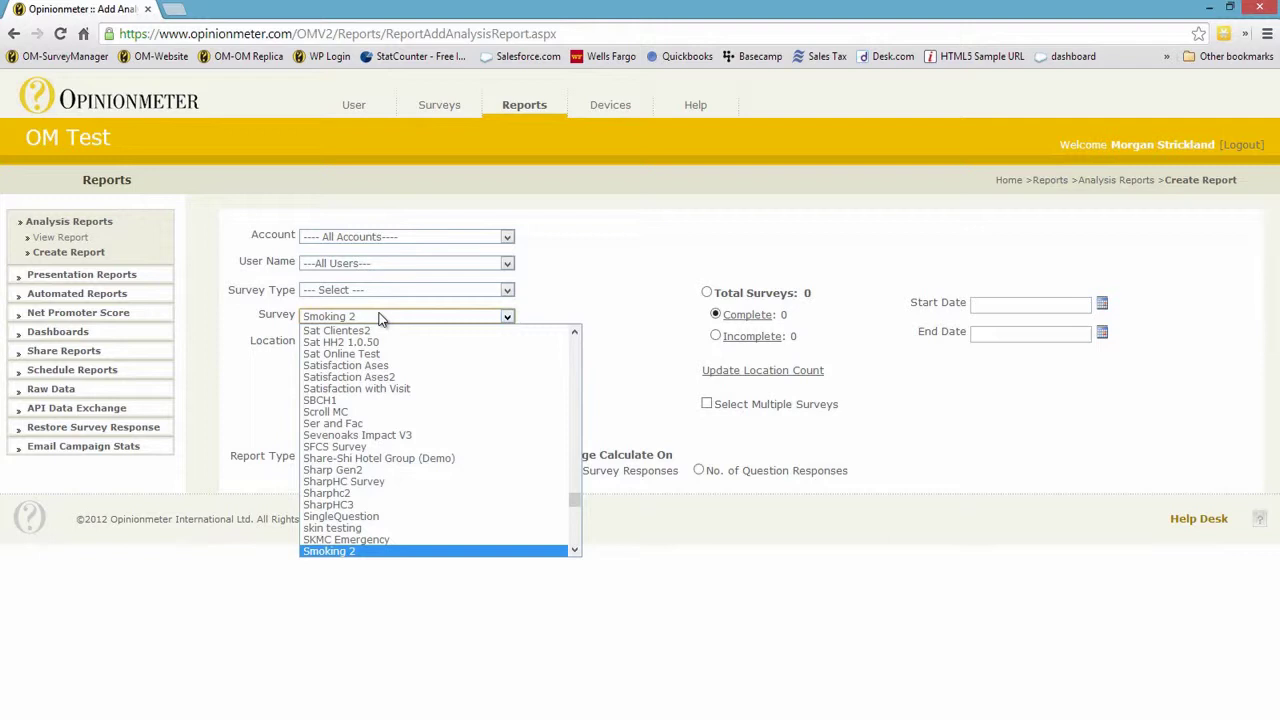
type("sample i")
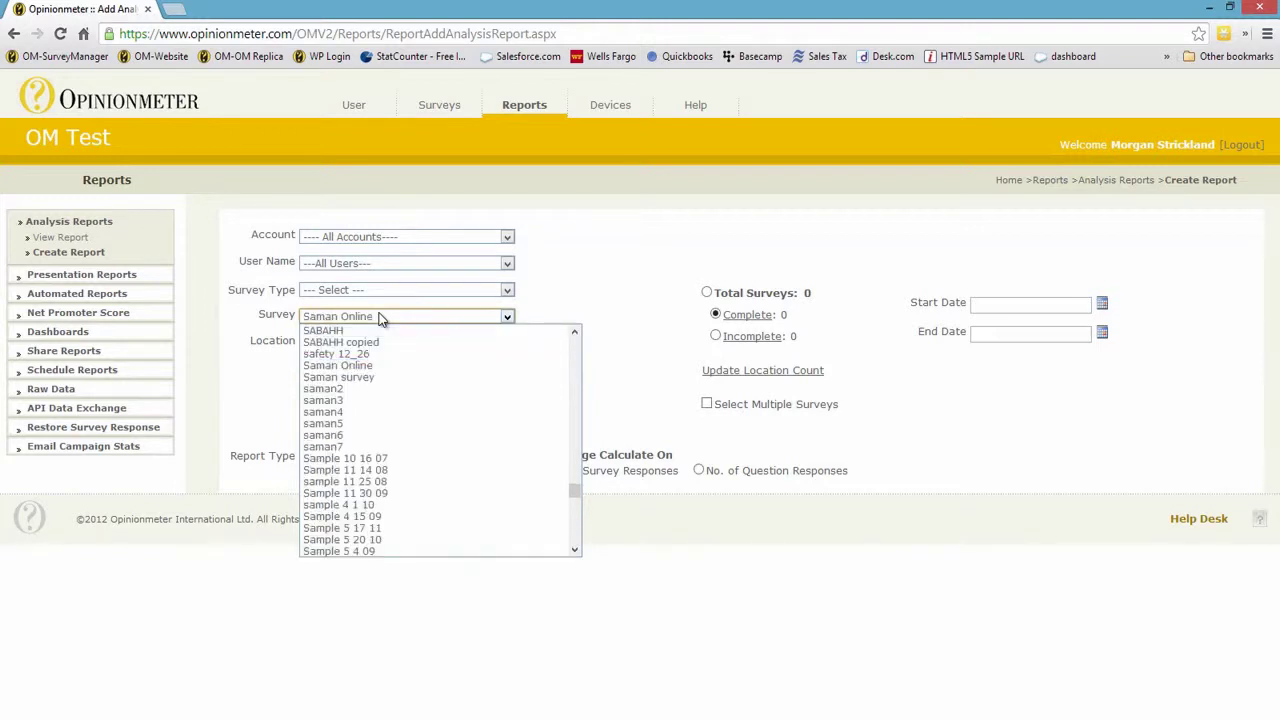
type("phone Survey")
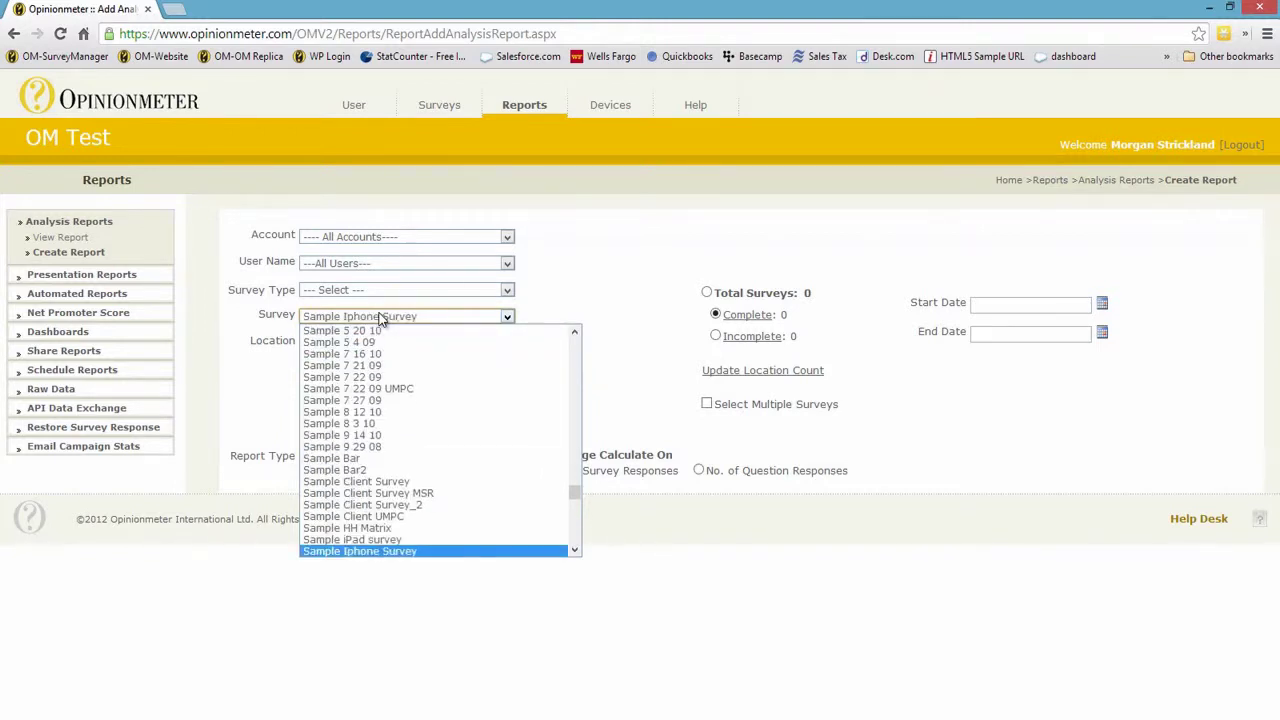
key("Return")
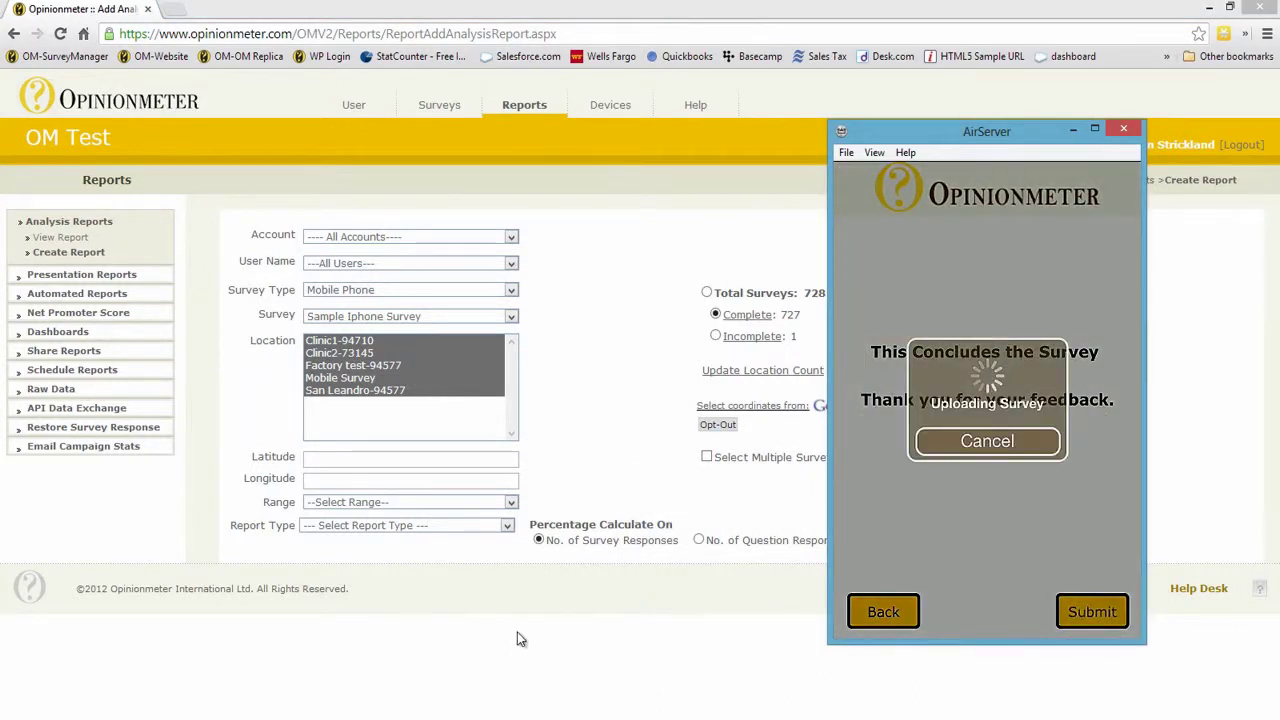
Step: Minimize the AirServer window and update the report's location count to check the survey total and end date
left_click_drag(944, 135, 1045, 125)
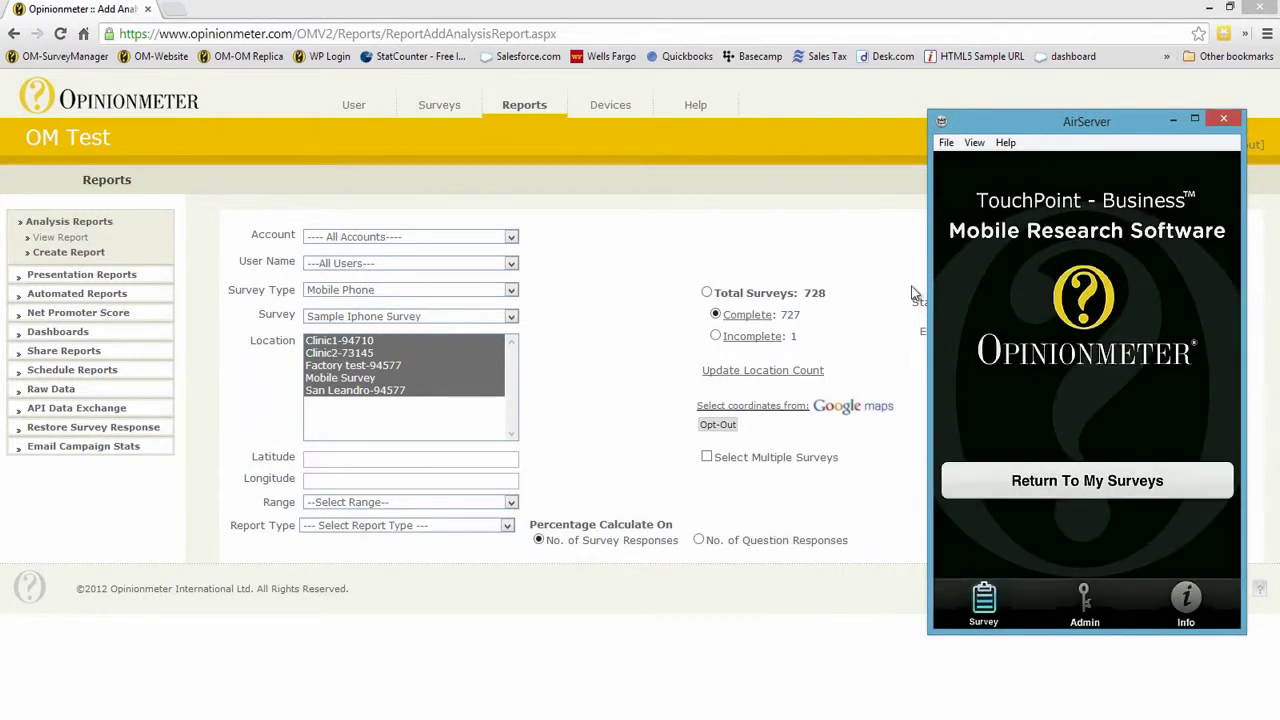
left_click(1173, 119)
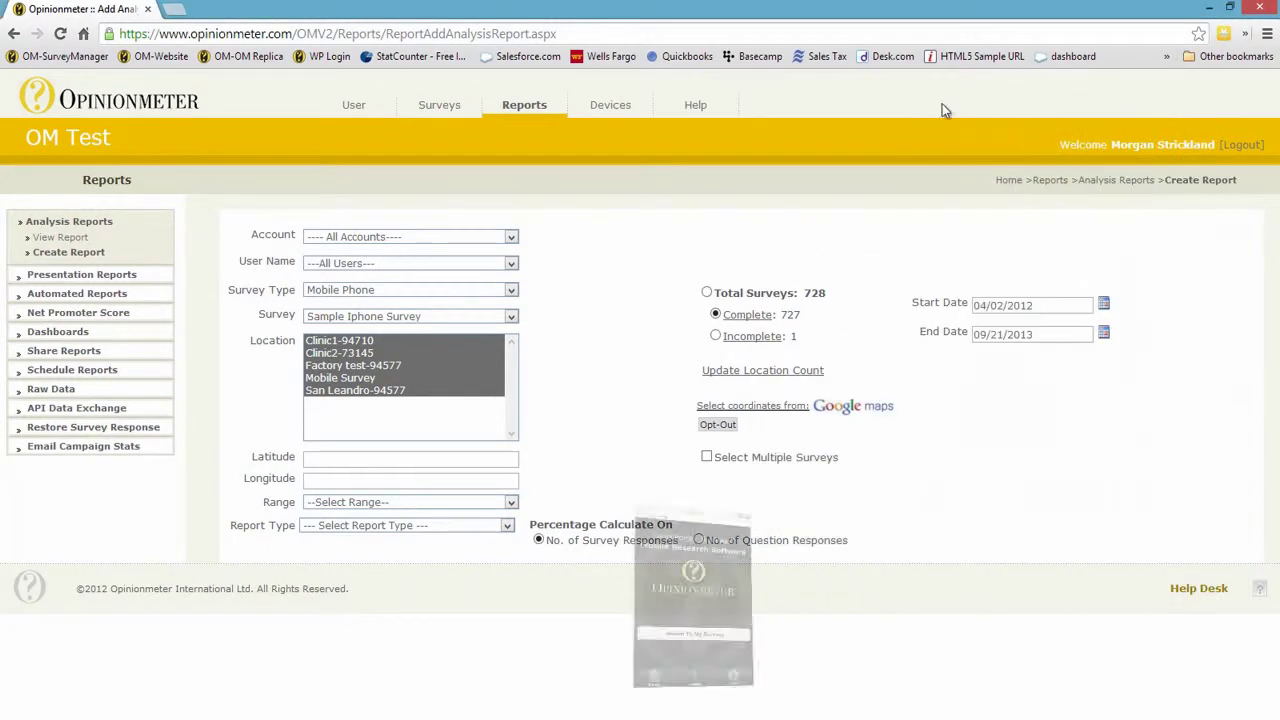
left_click(740, 372)
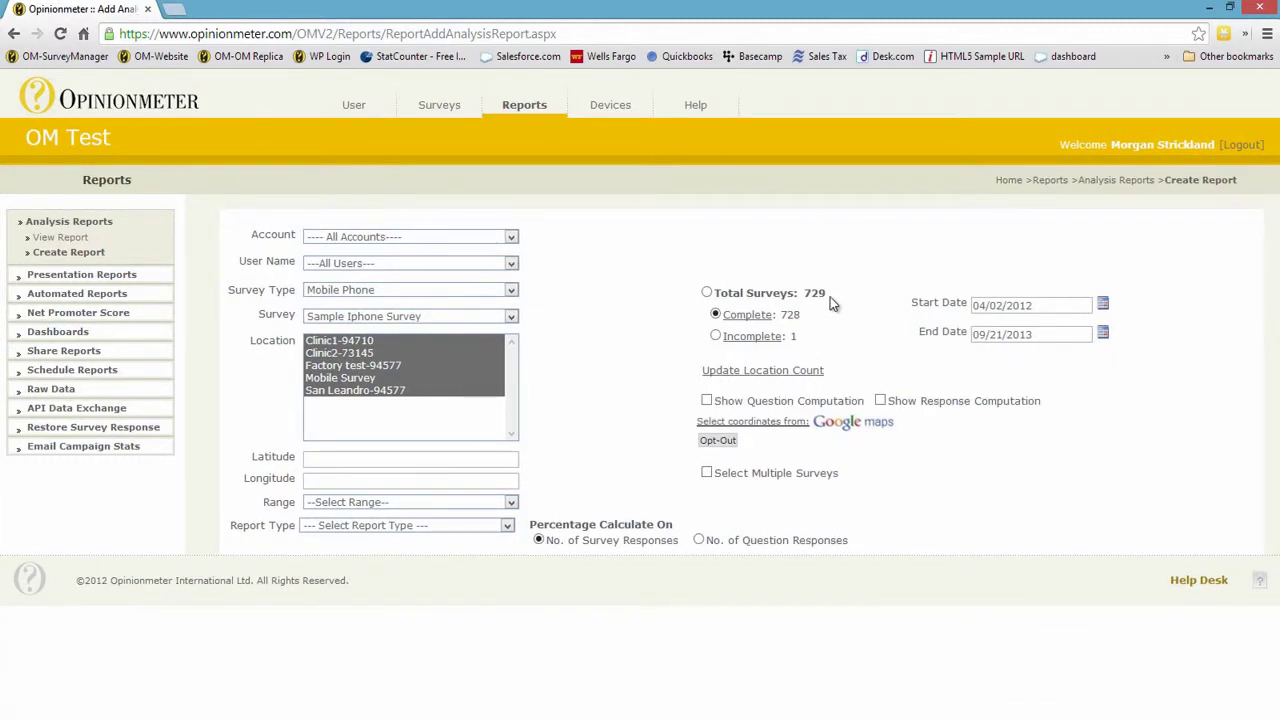
left_click_drag(823, 295, 803, 296)
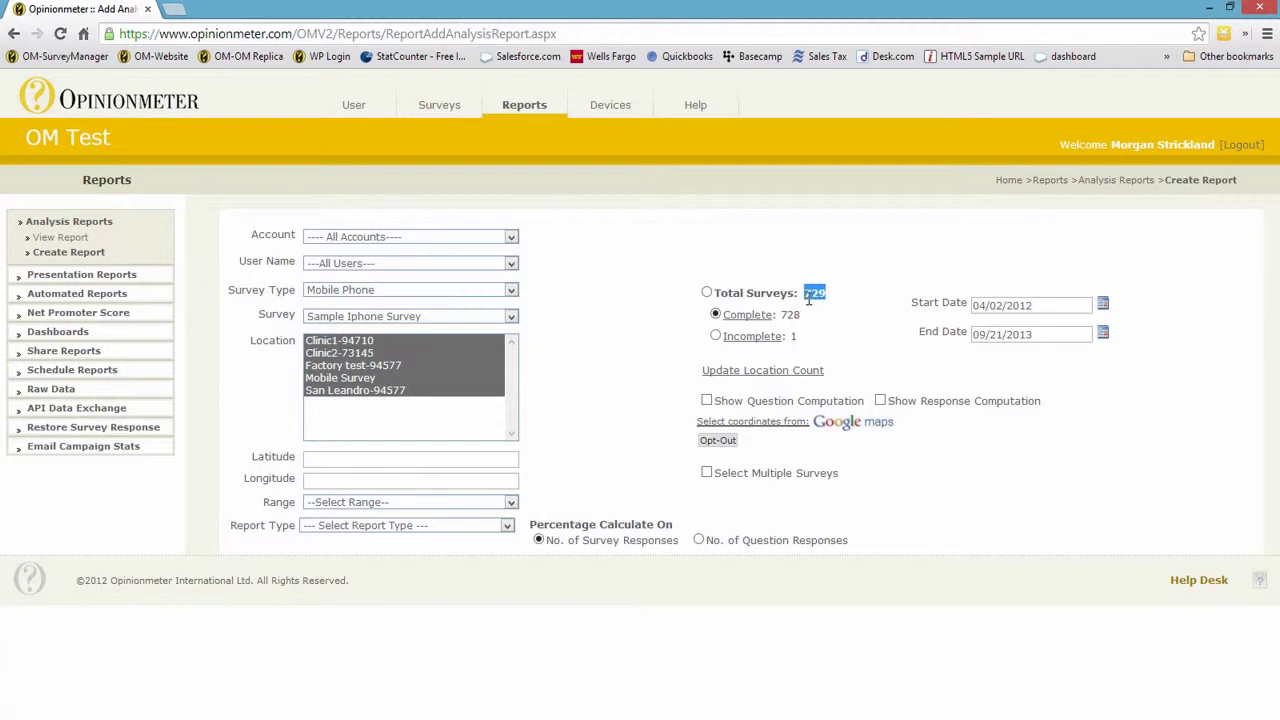
left_click(880, 276)
left_click_drag(1048, 334, 940, 333)
left_click(912, 358)
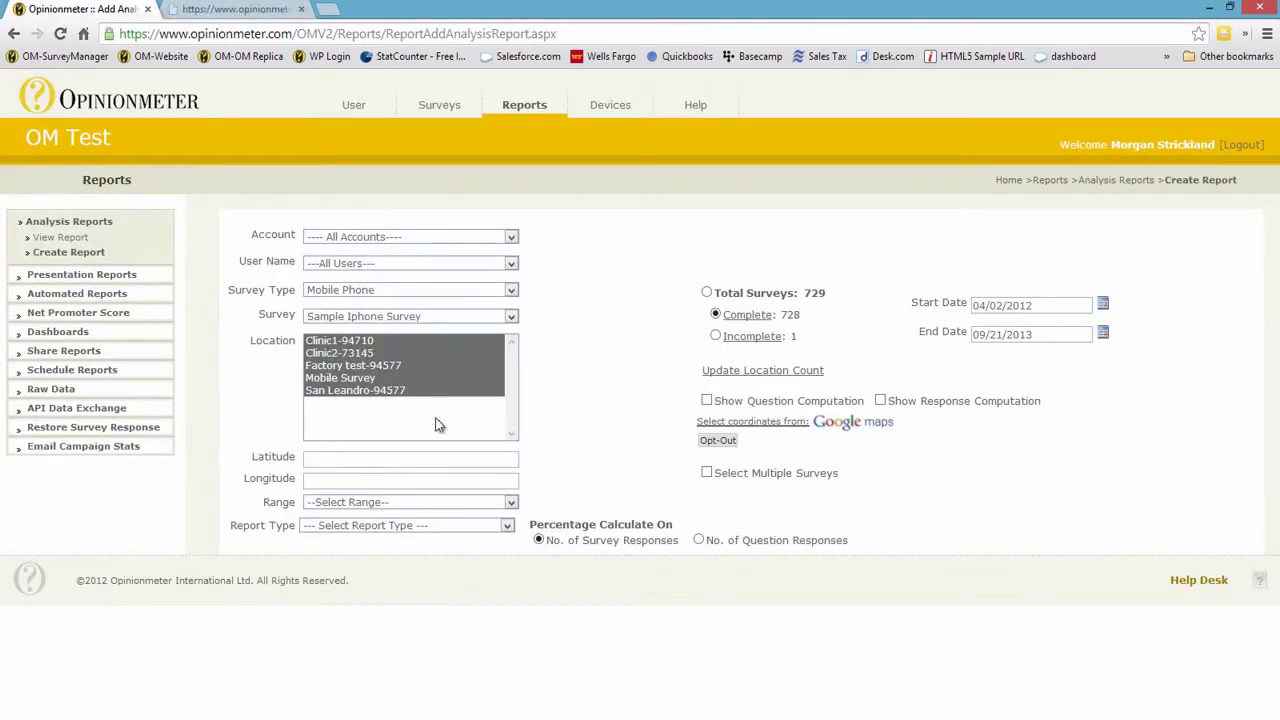
Step: Open the choice of report types for the new analysis report
left_click(436, 530)
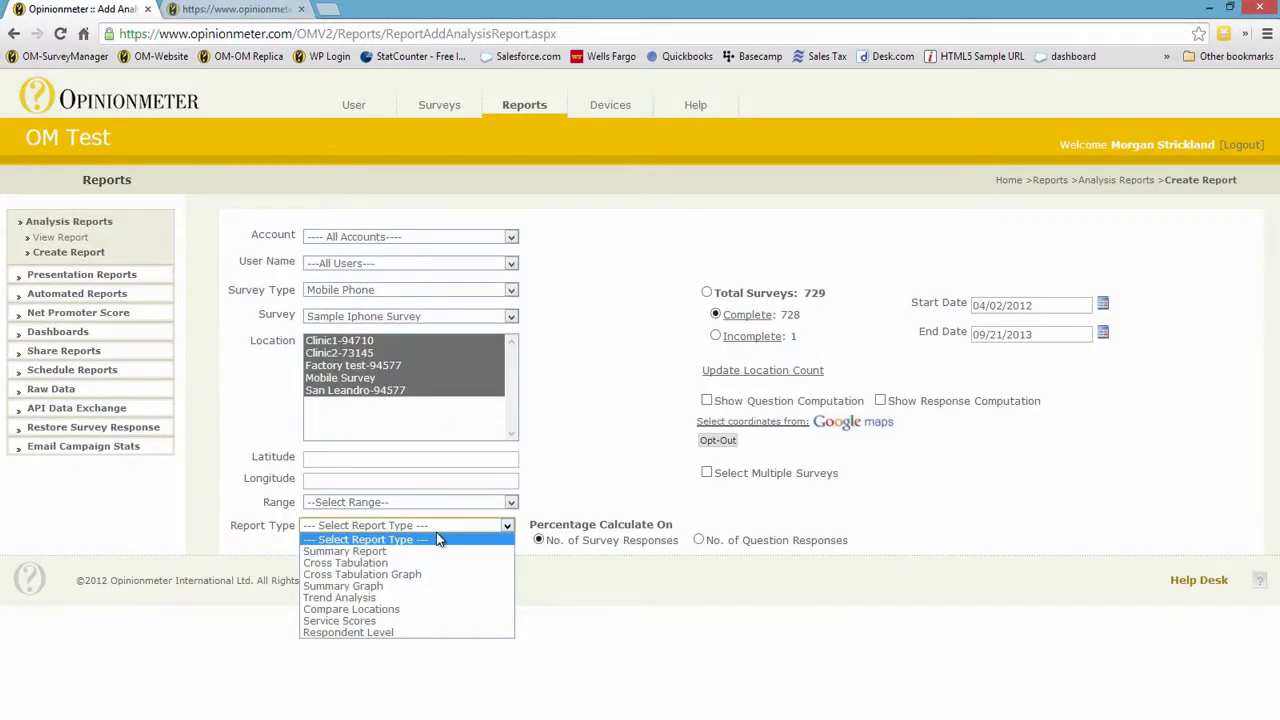